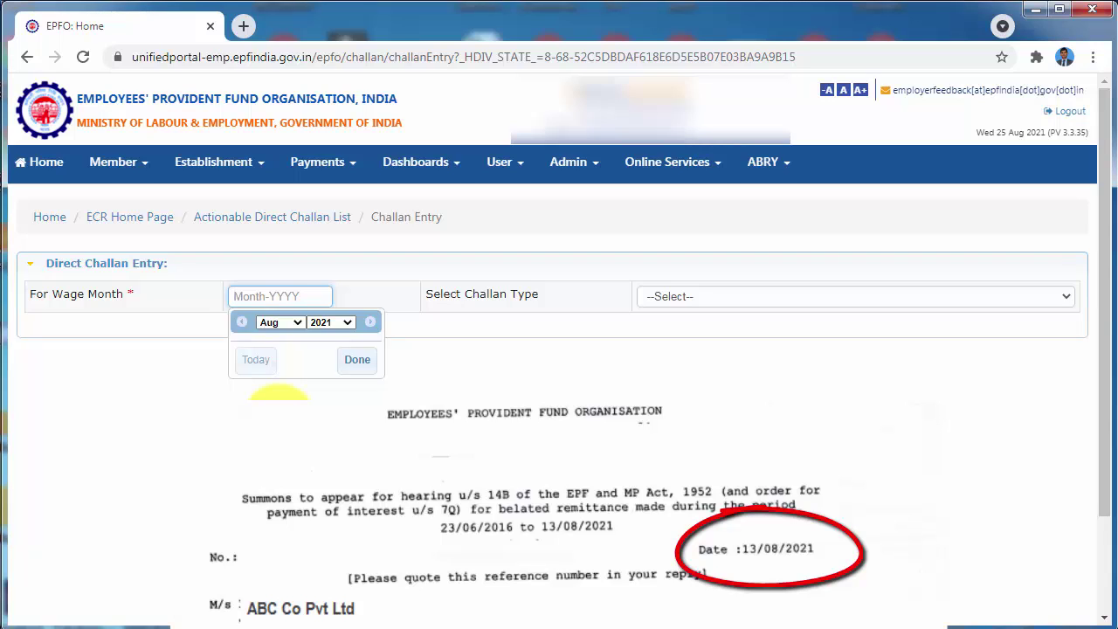
# Step: Set the wage month to Aug-2021 and choose Miscellaneous Challan as the challan type
pyautogui.click(360, 364)
pyautogui.click(667, 304)
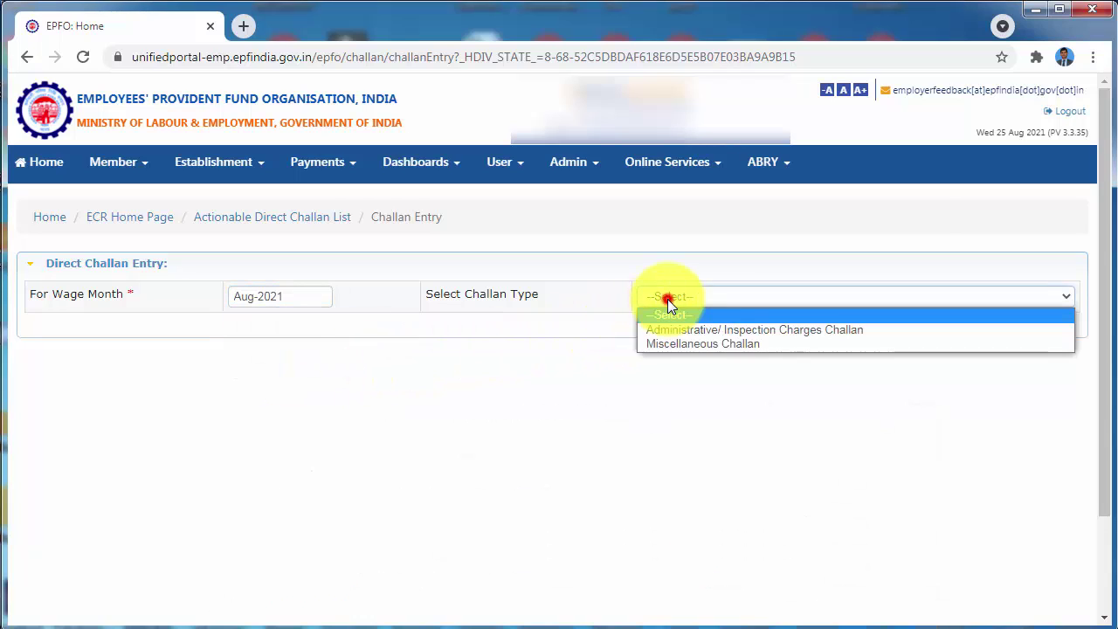
pyautogui.click(670, 346)
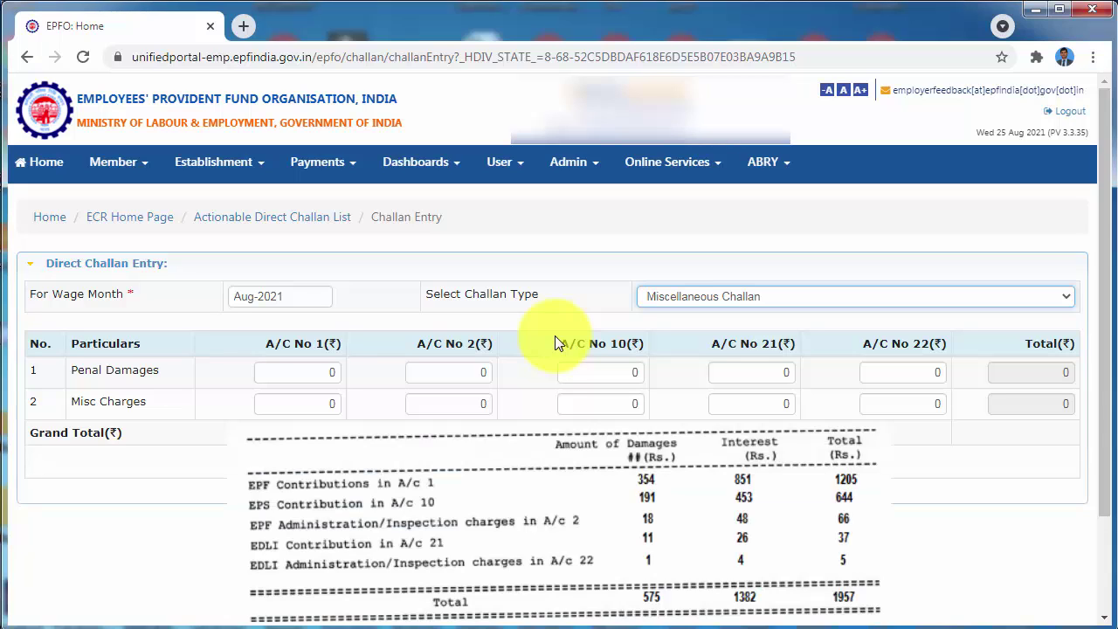
# Step: Enter 354 as Penal Damages and 851 as Misc Charges for A/C No 1
pyautogui.click(334, 372)
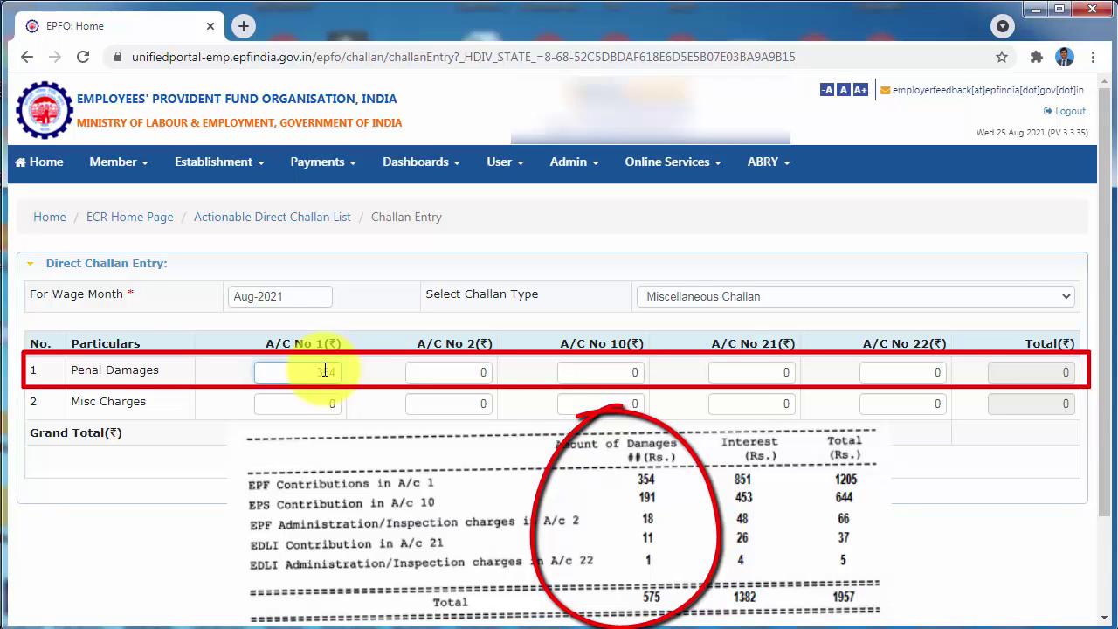
pyautogui.write('354')
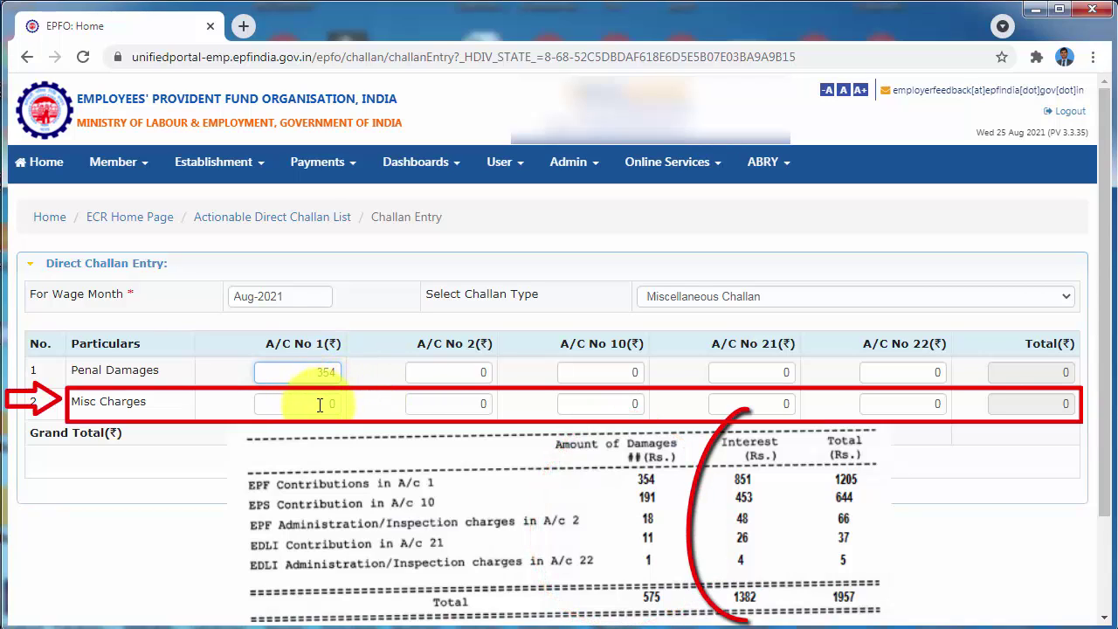
pyautogui.click(320, 404)
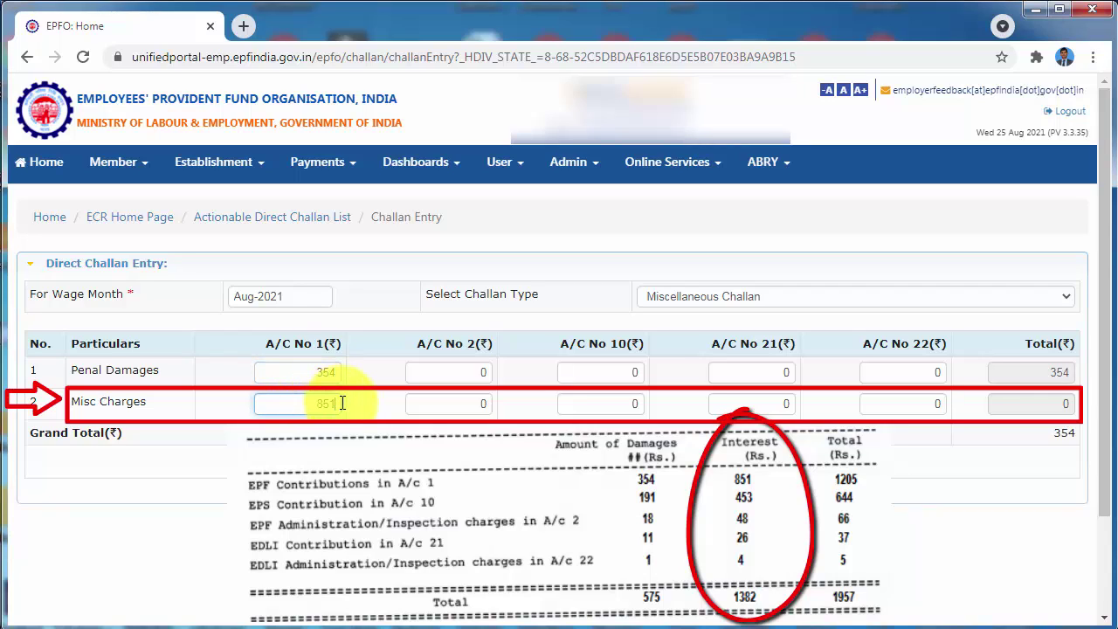
pyautogui.click(467, 372)
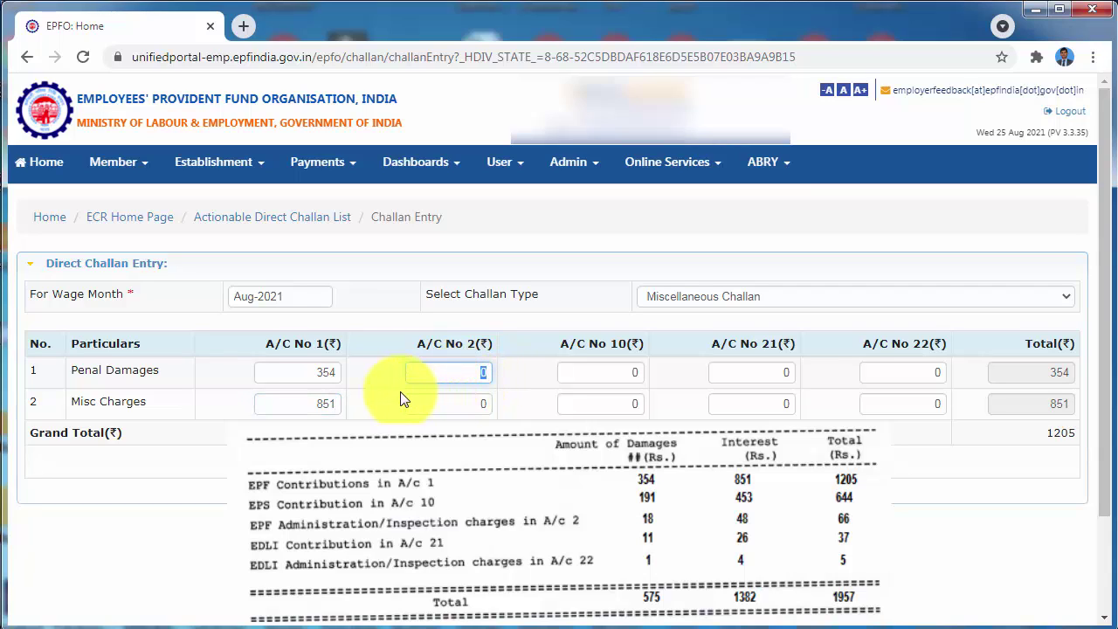
pyautogui.moveTo(309, 405); pyautogui.dragTo(337, 404)
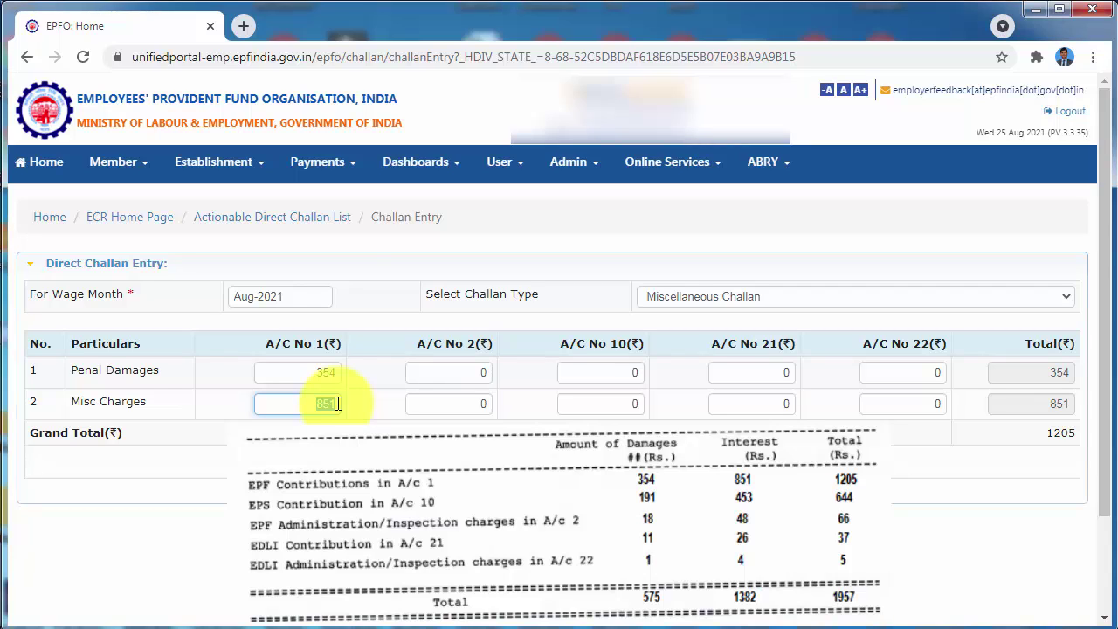
pyautogui.moveTo(304, 343); pyautogui.dragTo(372, 348)
# Step: Enter 18 as Penal Damages and 48 as Misc Charges for A/C No 2
pyautogui.click(481, 376)
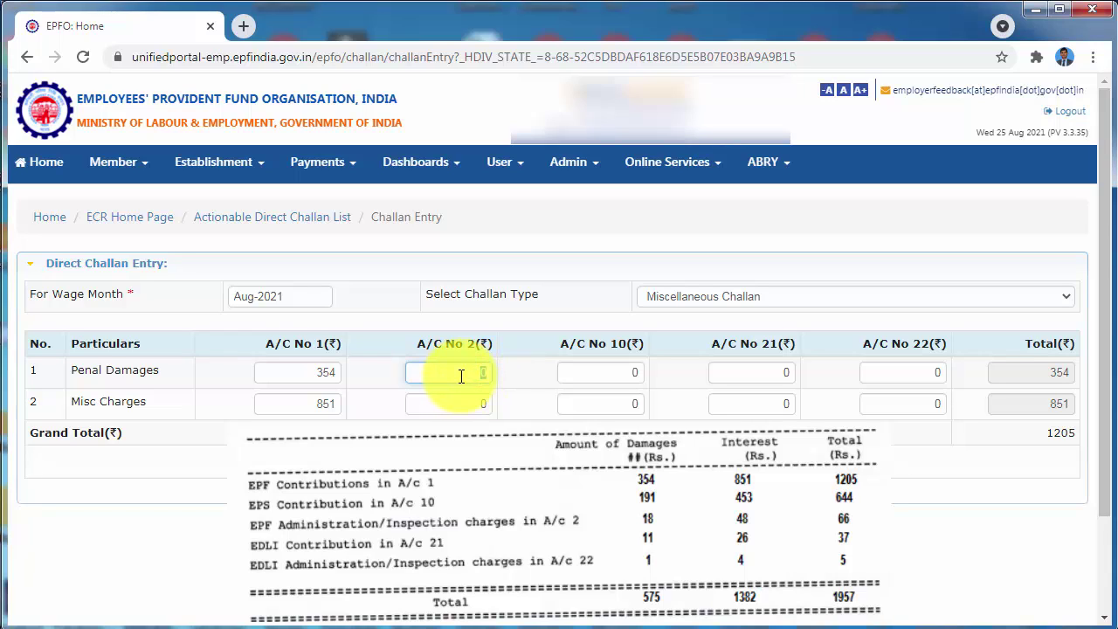
pyautogui.write('18')
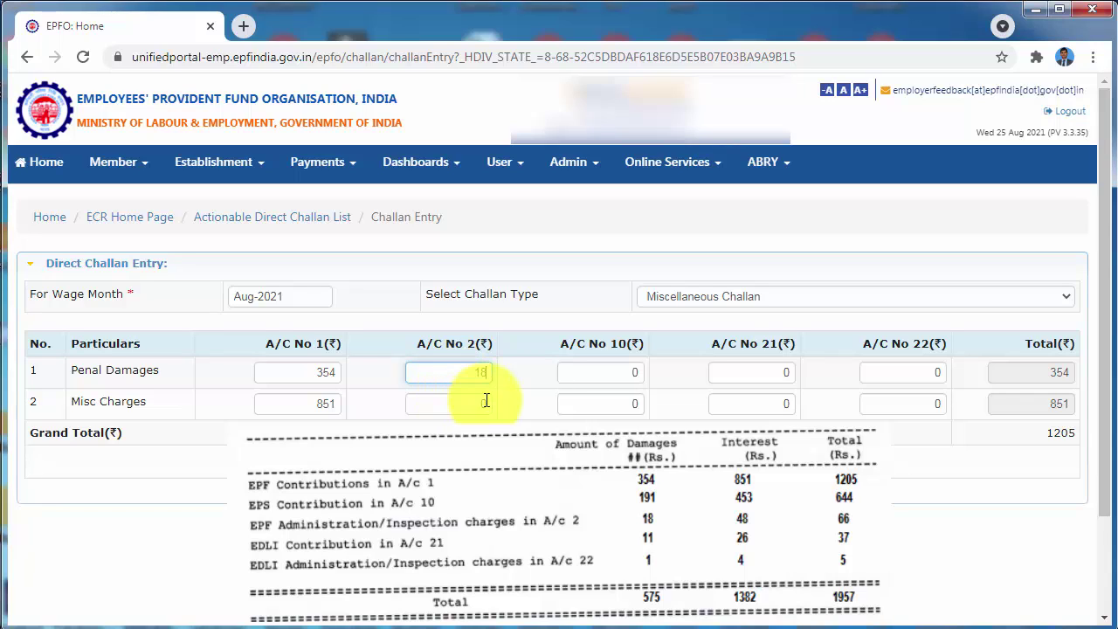
pyautogui.click(479, 402)
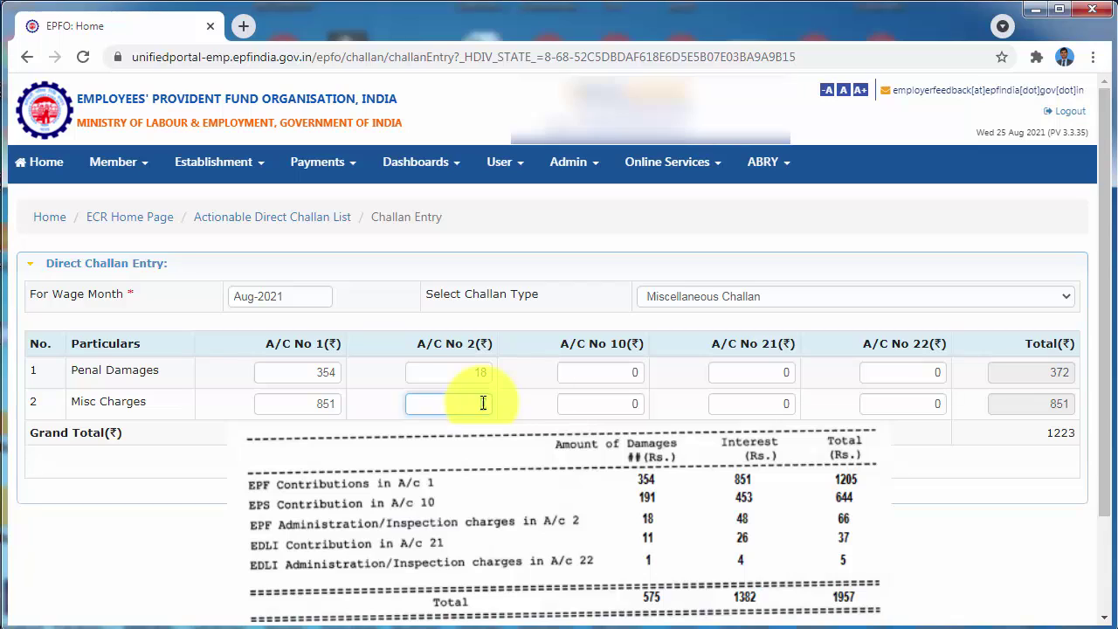
pyautogui.write('48')
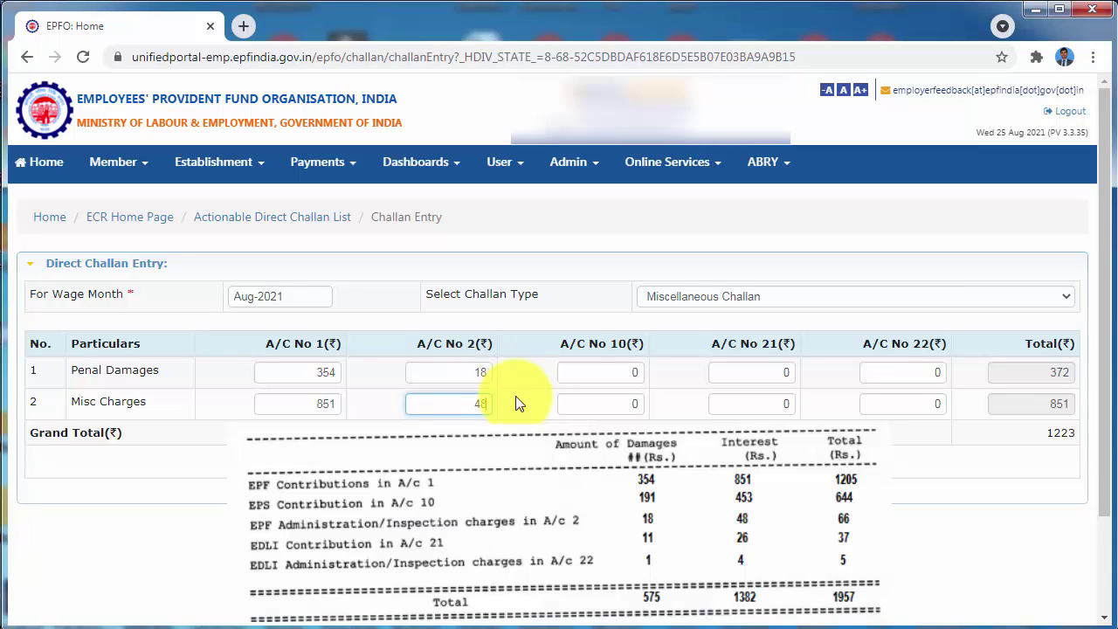
# Step: Enter Penal Damages of 191 and Misc Charges of 453 for A/C No 10, and 11 and 26 respectively for A/C No 21
pyautogui.click(637, 374)
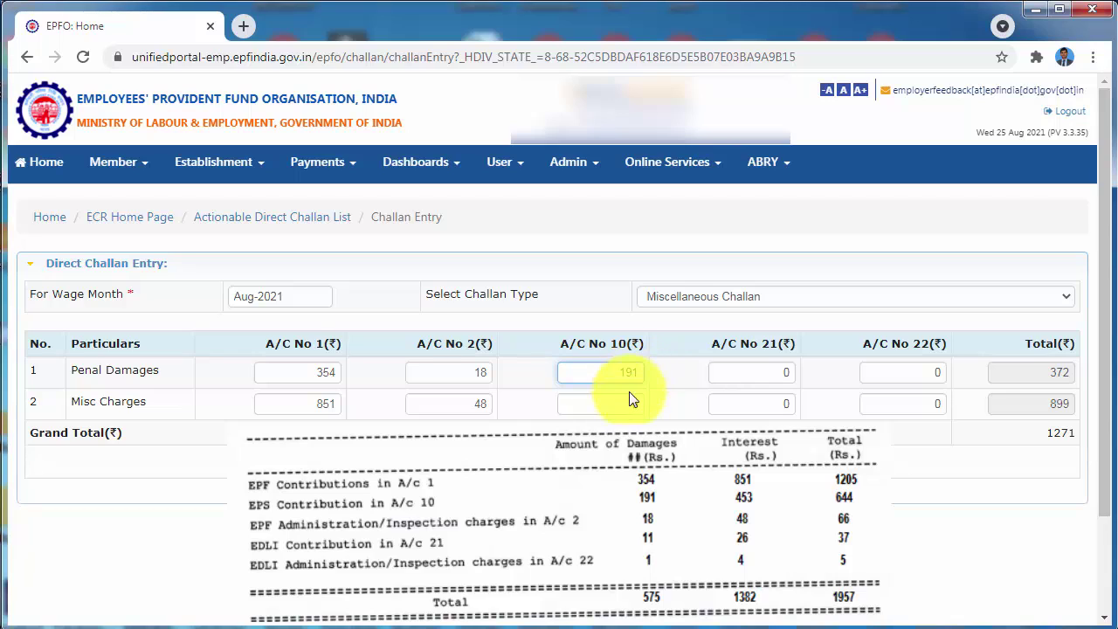
pyautogui.click(627, 402)
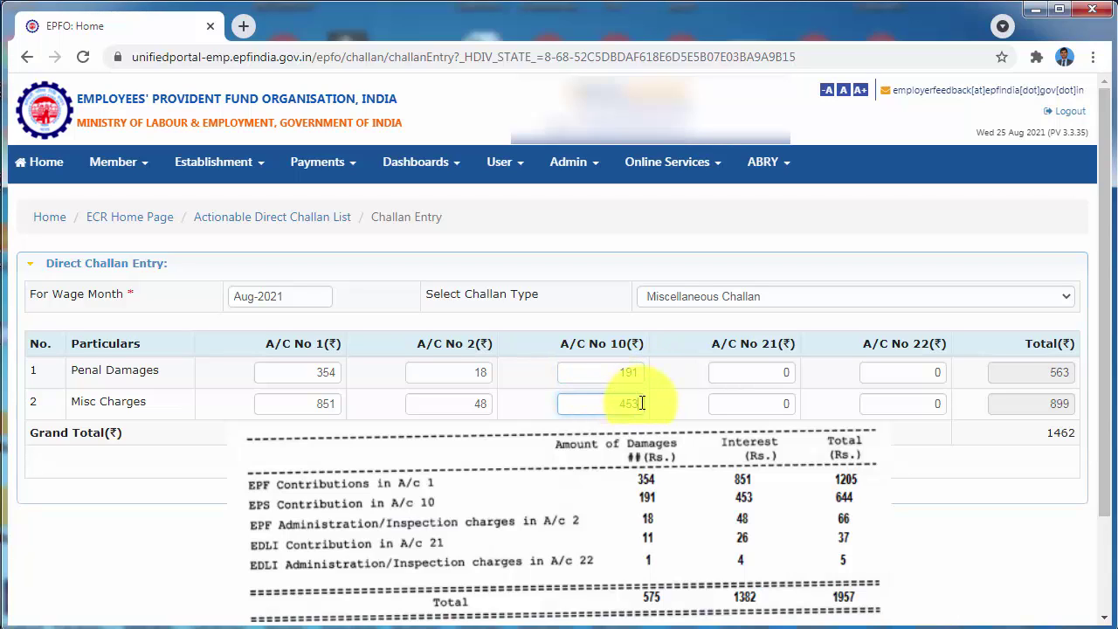
pyautogui.click(781, 371)
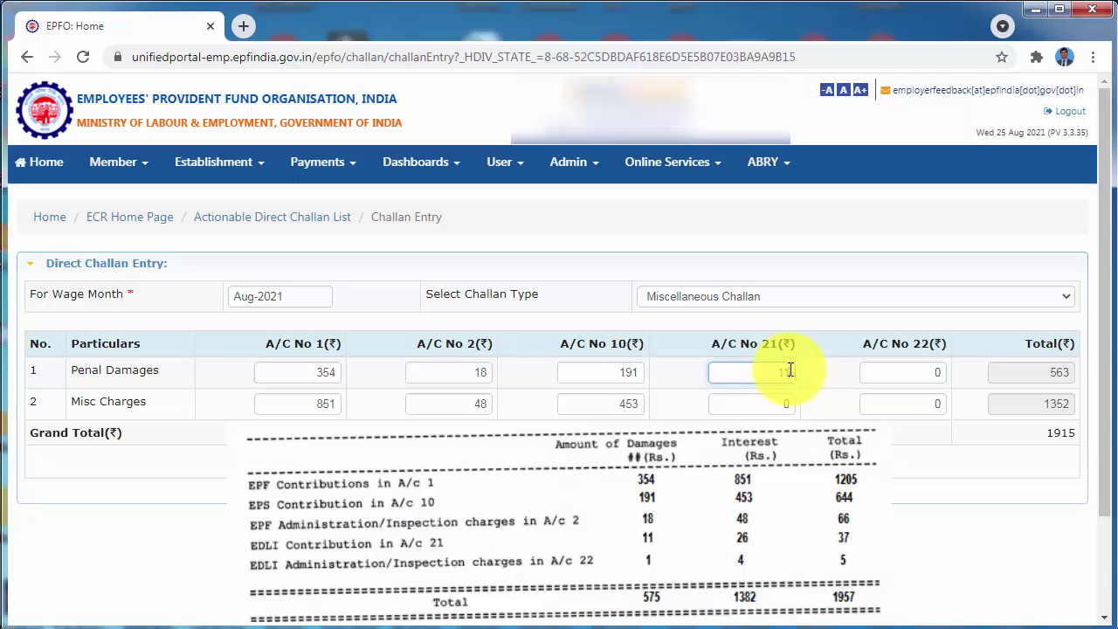
pyautogui.write('11')
pyautogui.click(781, 402)
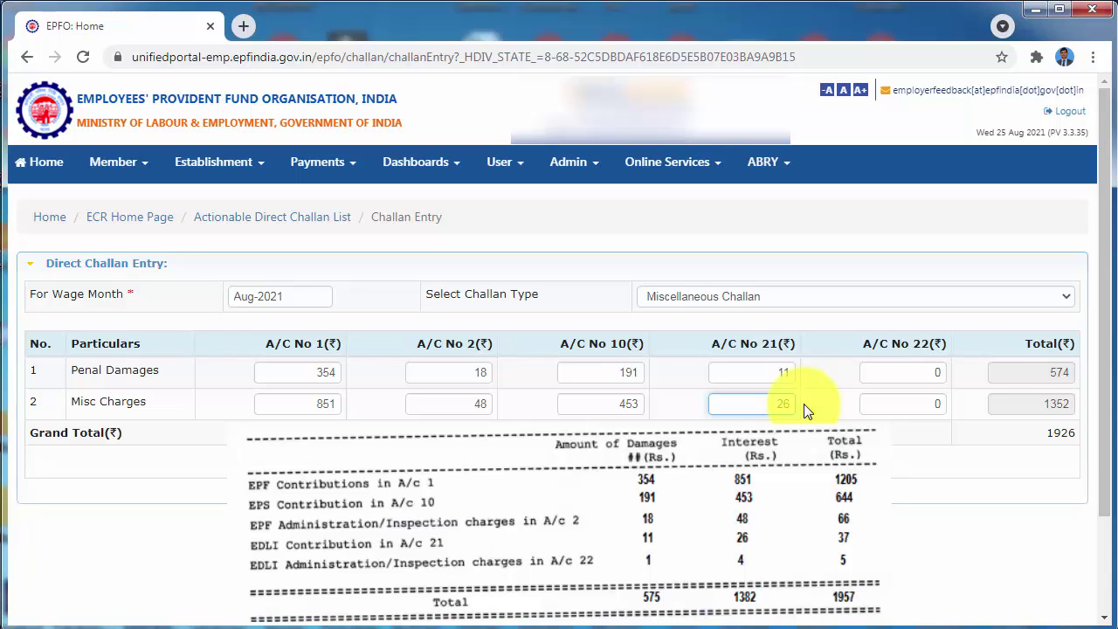
# Step: Enter 1 as Penal Damages and 4 as Misc Charges for A/C No 22
pyautogui.click(937, 372)
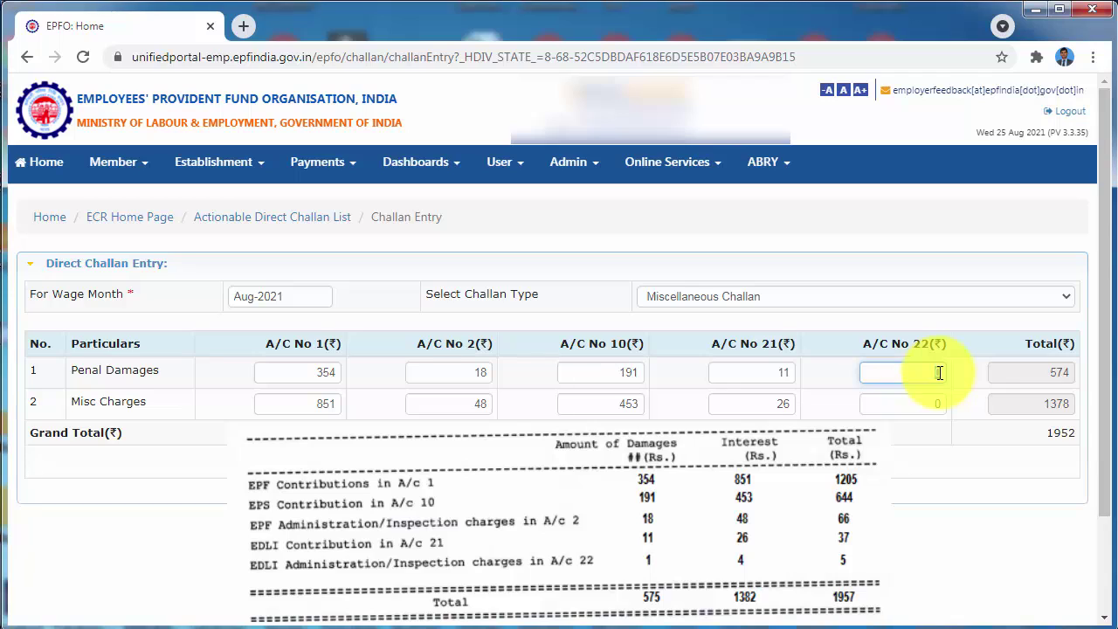
pyautogui.write('1')
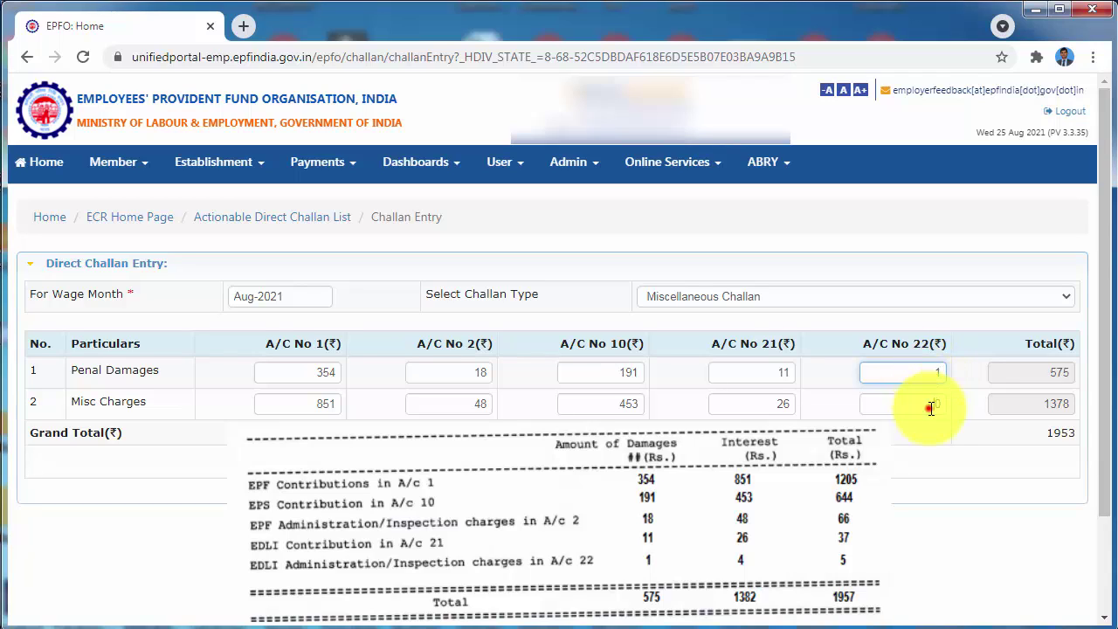
pyautogui.click(928, 405)
pyautogui.write('4')
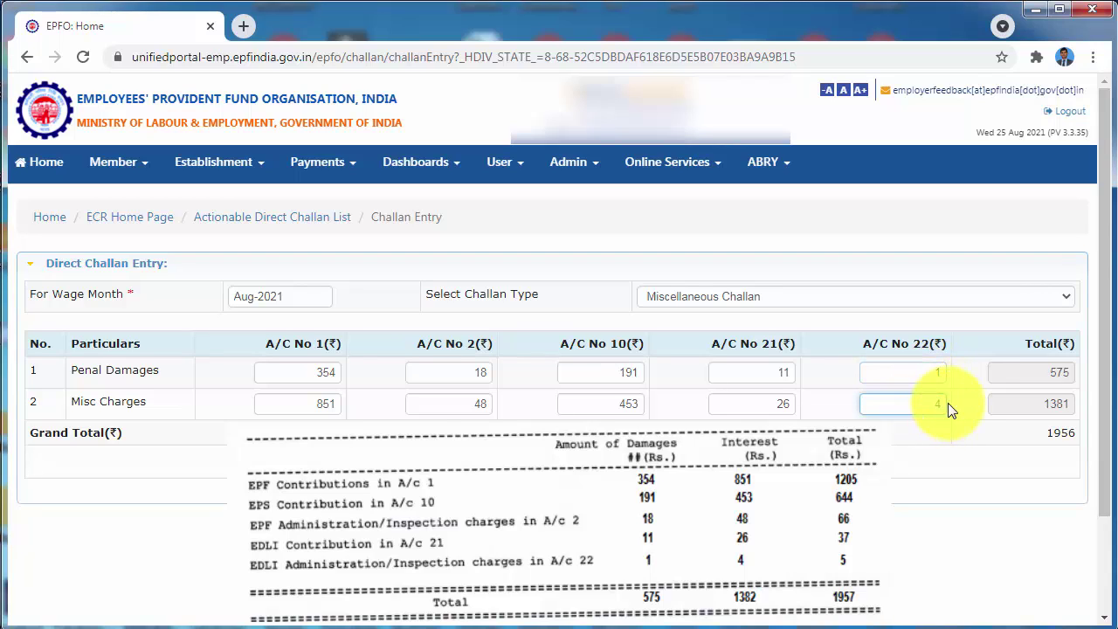
pyautogui.click(928, 456)
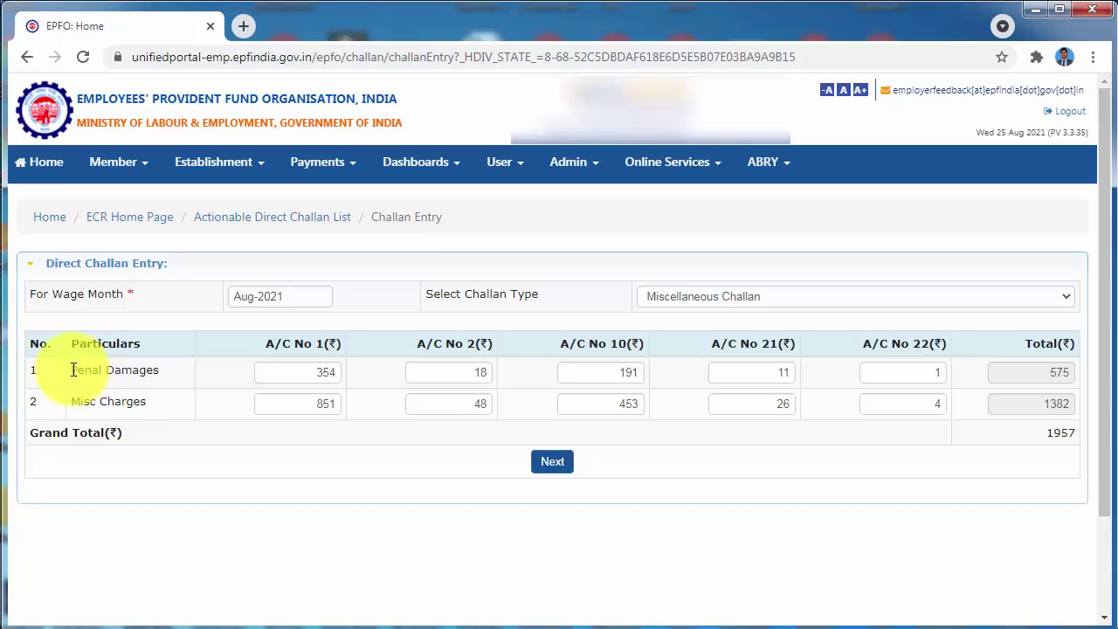
# Step: Review the Penal Damages and Misc Charges rows, then submit the challan entry and accept its final amount
pyautogui.moveTo(71, 369); pyautogui.dragTo(160, 374)
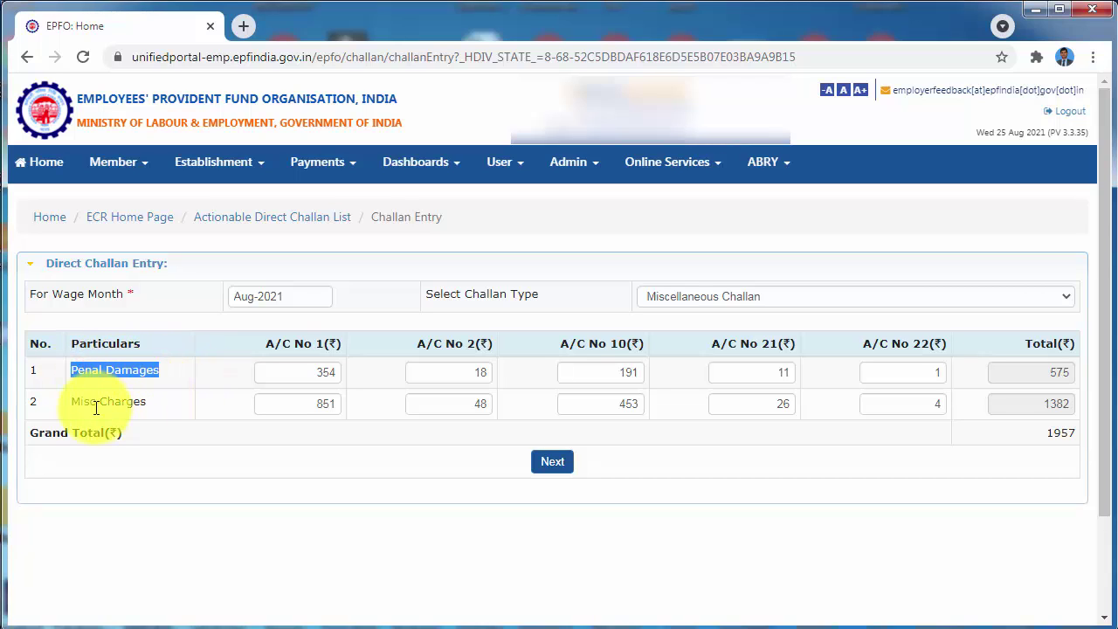
pyautogui.moveTo(70, 401); pyautogui.dragTo(148, 399)
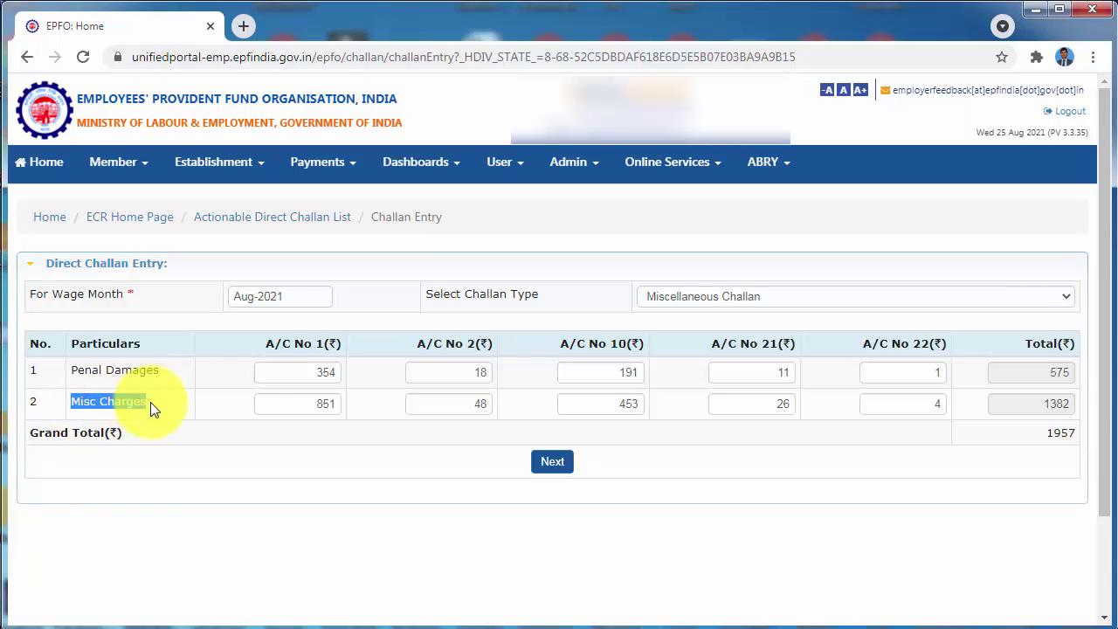
pyautogui.click(552, 461)
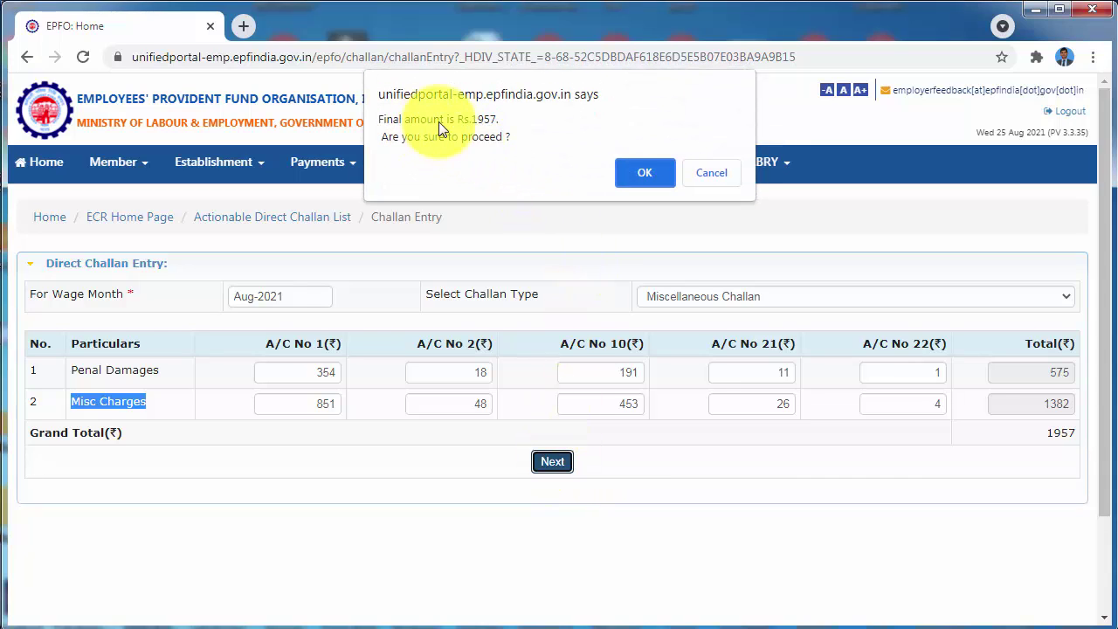
pyautogui.click(647, 178)
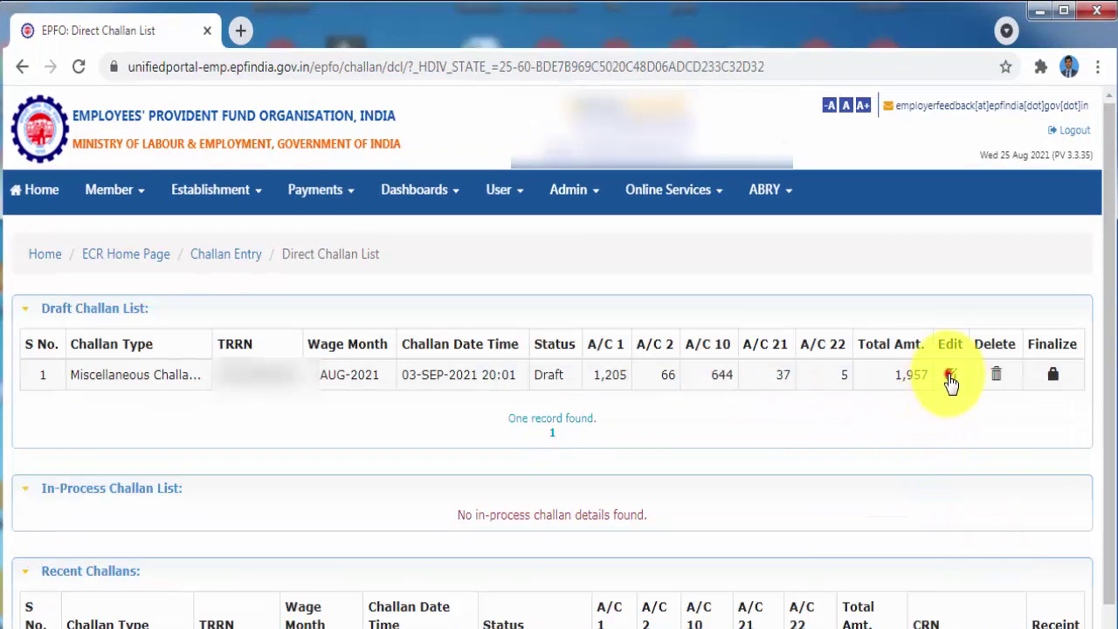
# Step: Open the draft Miscellaneous Challan for editing and try to update it with its existing amounts
pyautogui.click(950, 377)
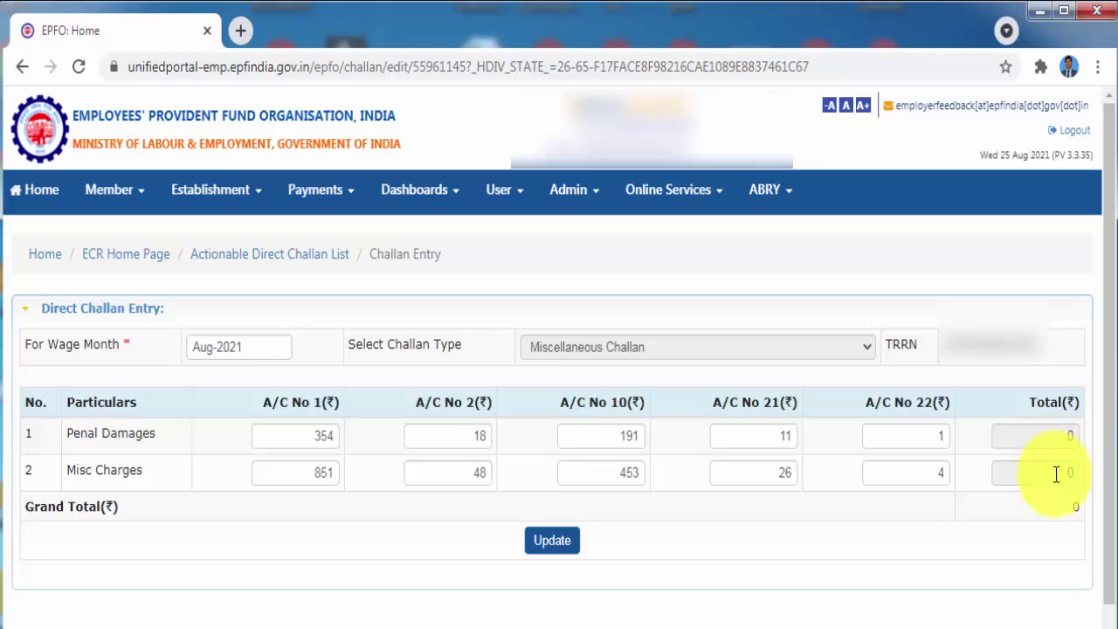
pyautogui.click(552, 542)
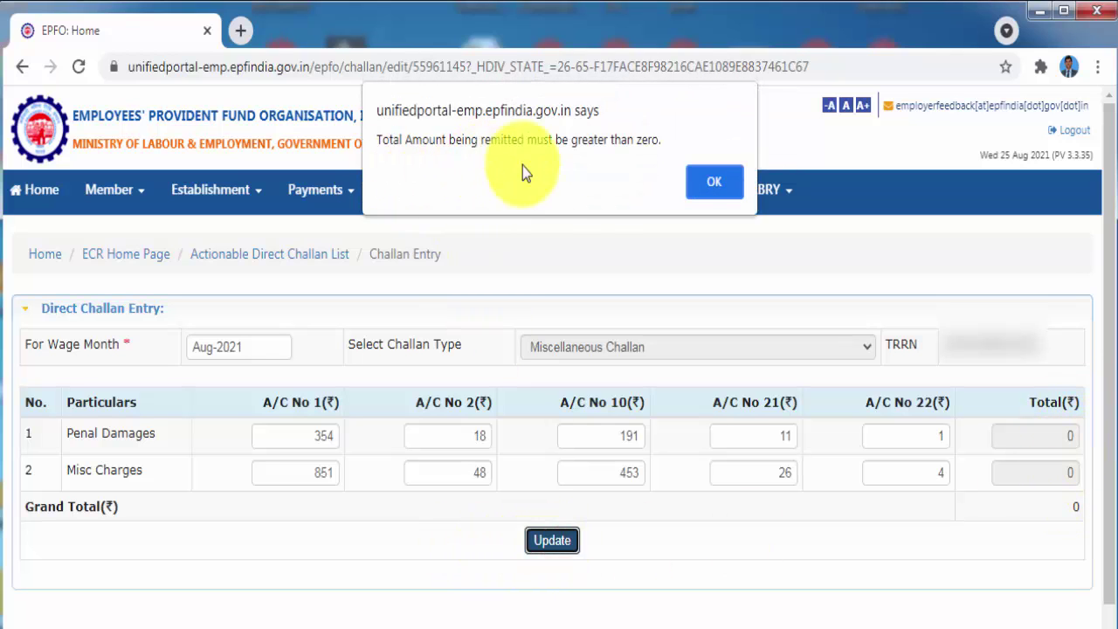
pyautogui.click(708, 184)
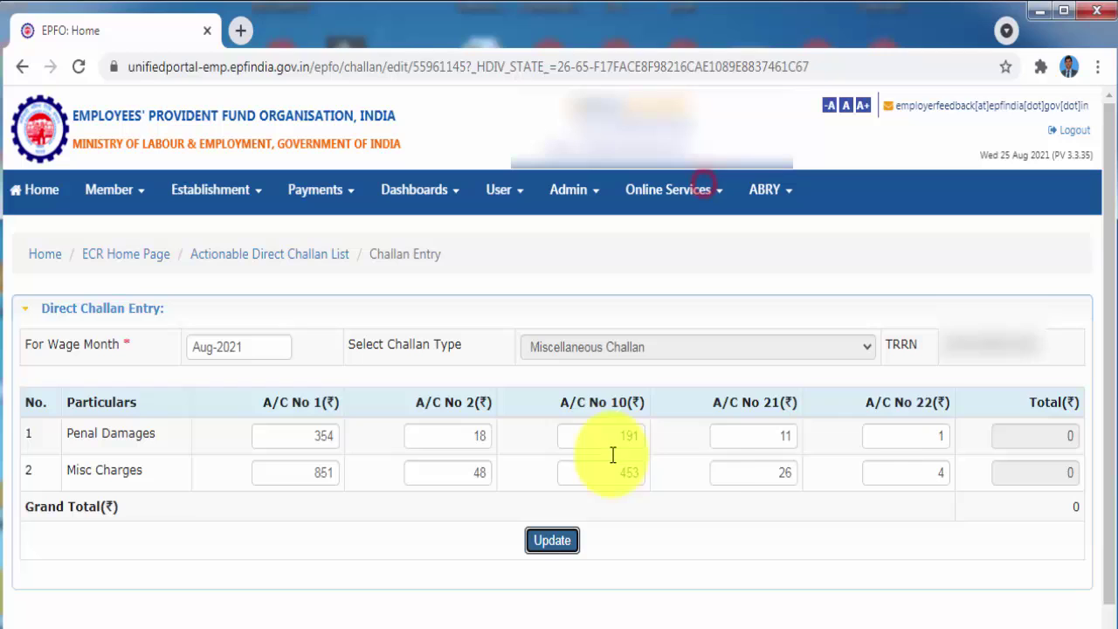
# Step: Recalculate the challan totals by revisiting the Penal Damages amounts for A/C No 21 and 22, and save the updated challan
pyautogui.click(741, 434)
pyautogui.click(899, 434)
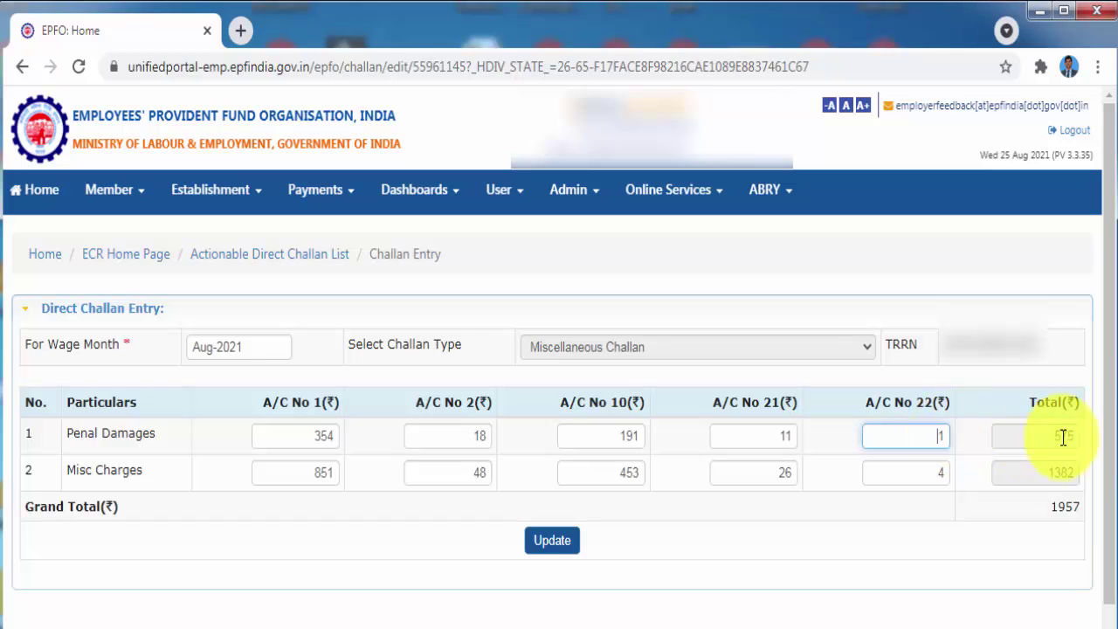
pyautogui.click(537, 543)
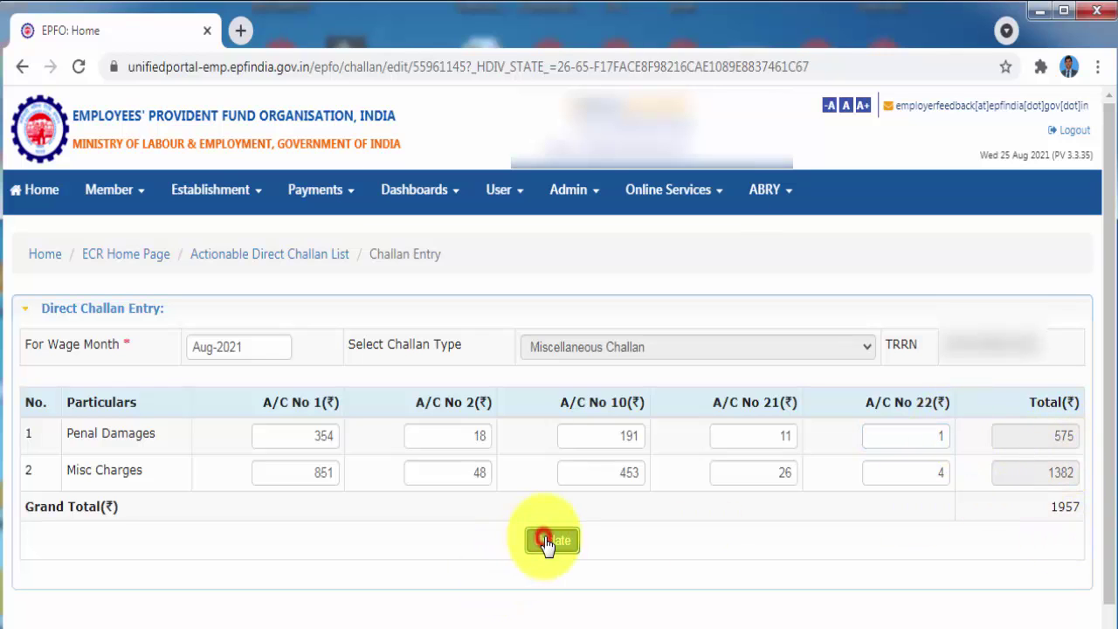
pyautogui.click(630, 206)
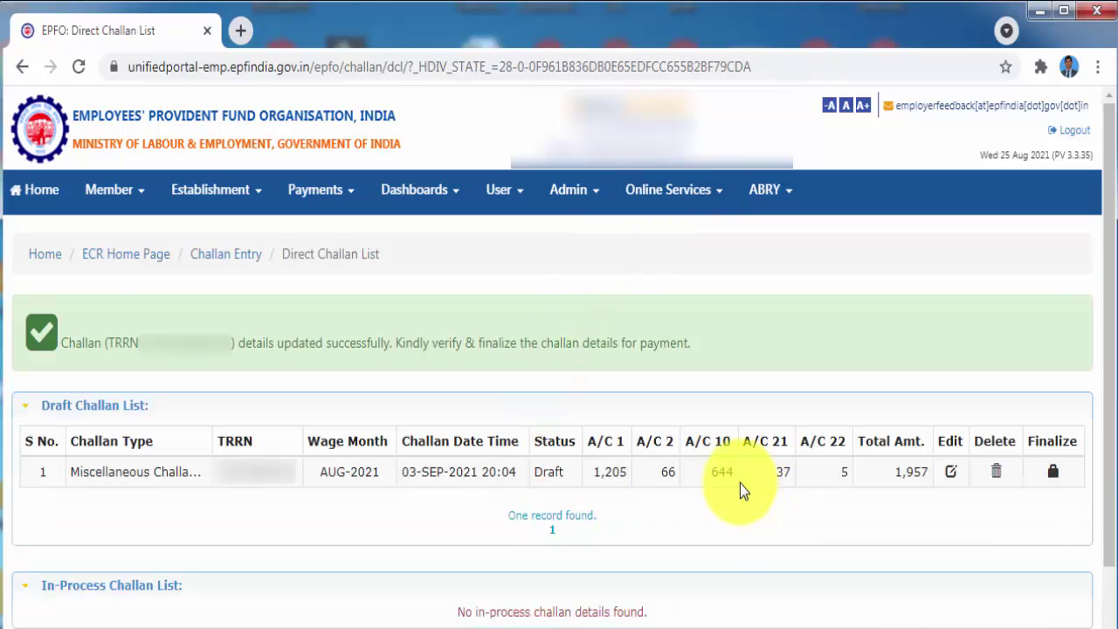
# Step: Finalize the draft Miscellaneous Challan and start its payment from the in-process challans
pyautogui.click(1054, 479)
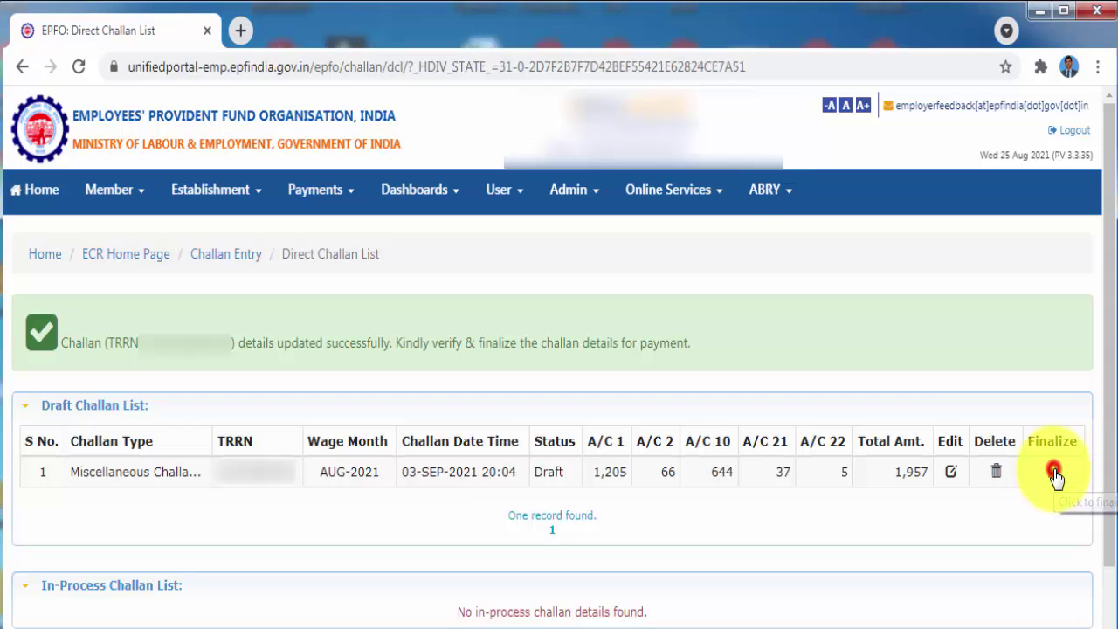
pyautogui.click(639, 205)
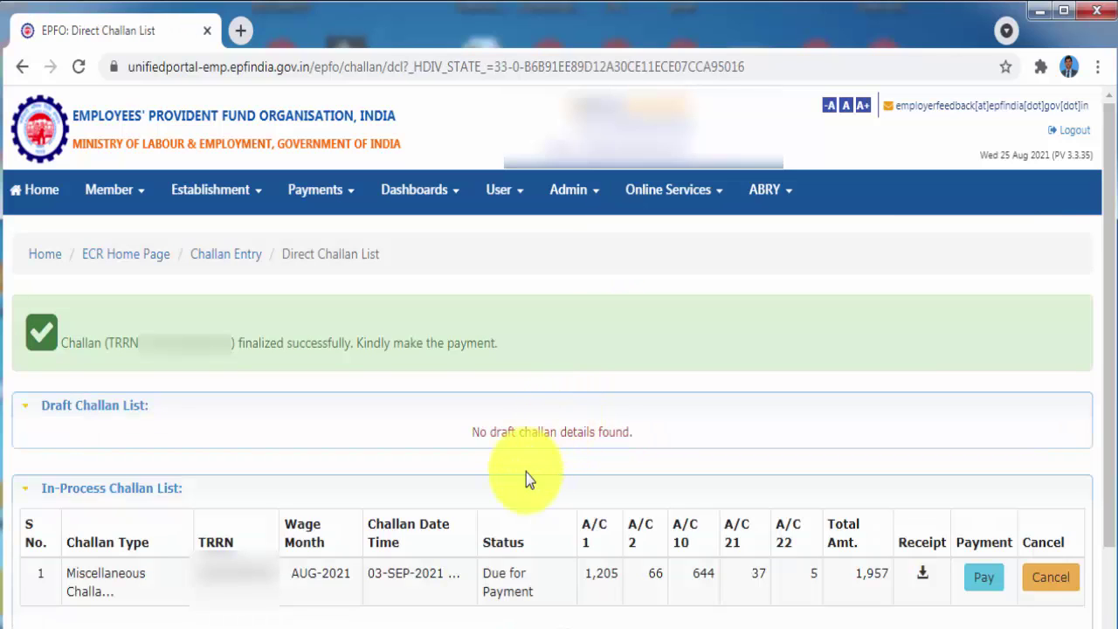
pyautogui.scroll(-1, 525, 473)
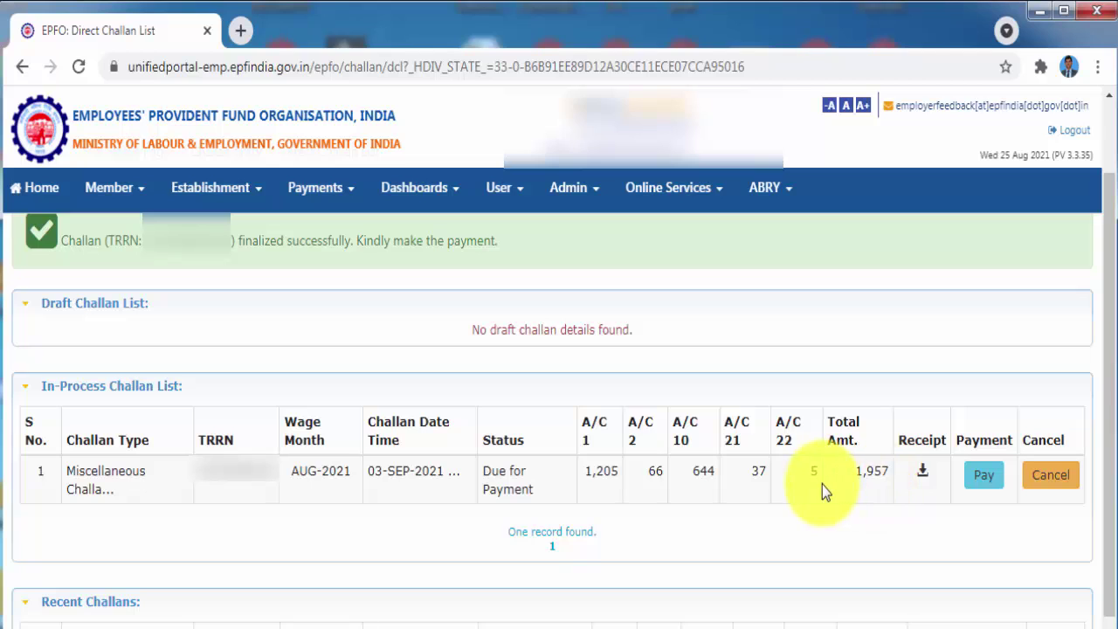
pyautogui.click(984, 476)
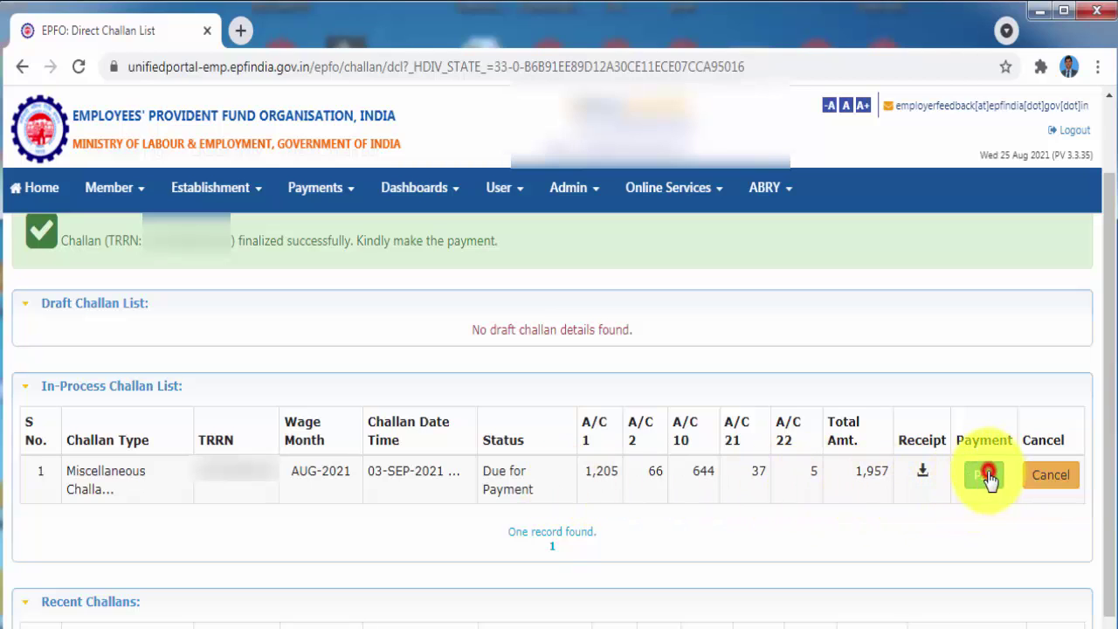
# Step: Select Punjab National Bank as the payment bank and proceed with the online payment
pyautogui.click(635, 447)
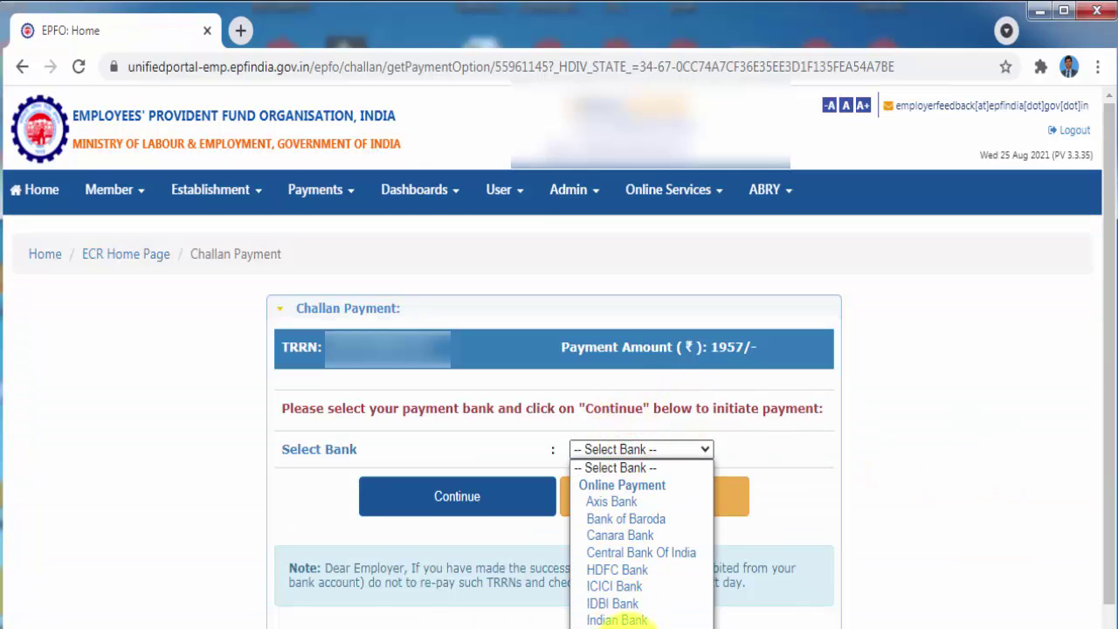
pyautogui.click(629, 624)
pyautogui.click(496, 544)
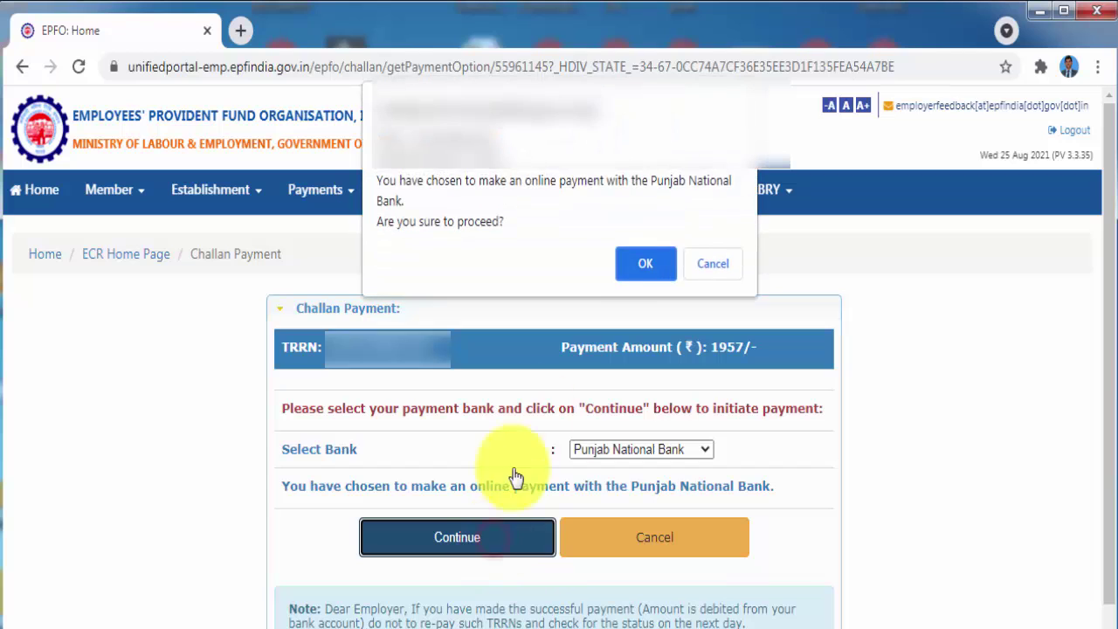
pyautogui.click(637, 261)
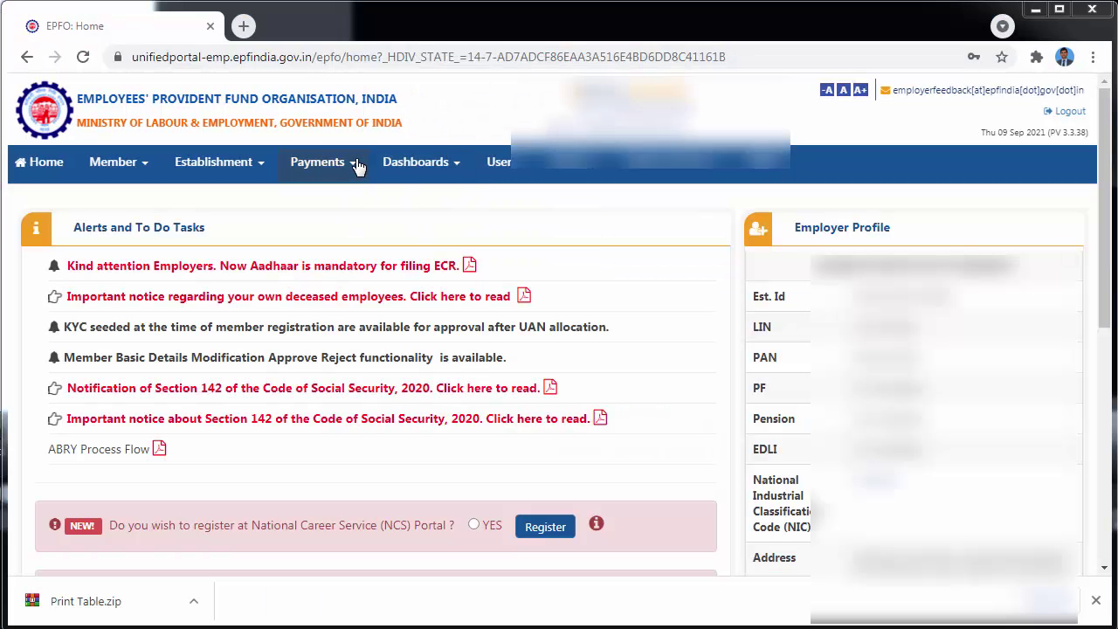
# Step: Open the direct challan payments list and check the type and total amount of the latest recent challan
pyautogui.click(356, 166)
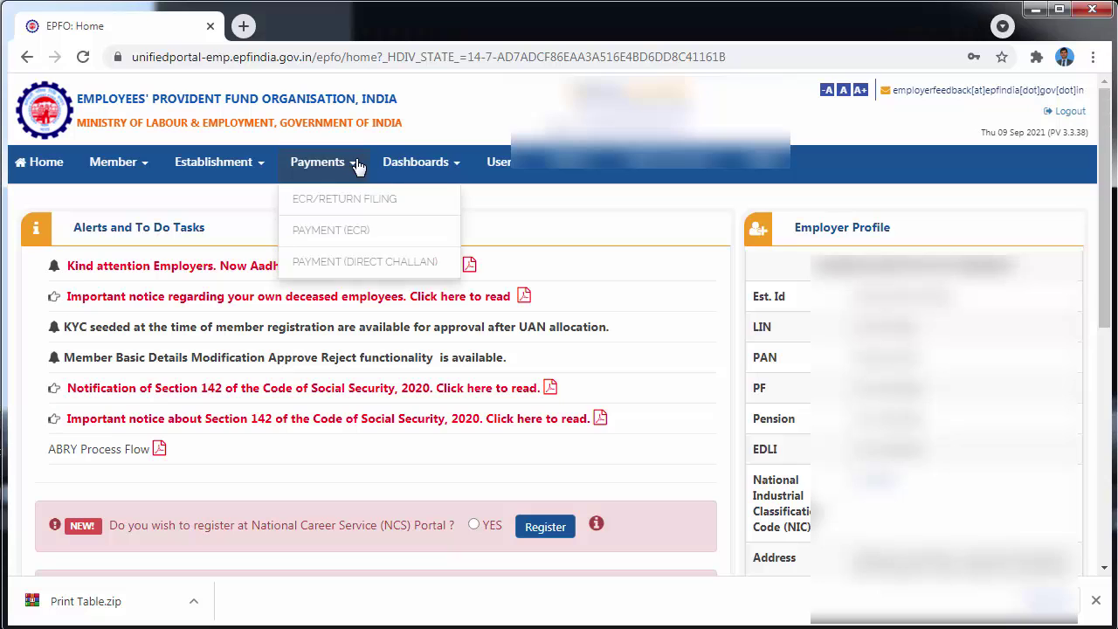
pyautogui.click(343, 266)
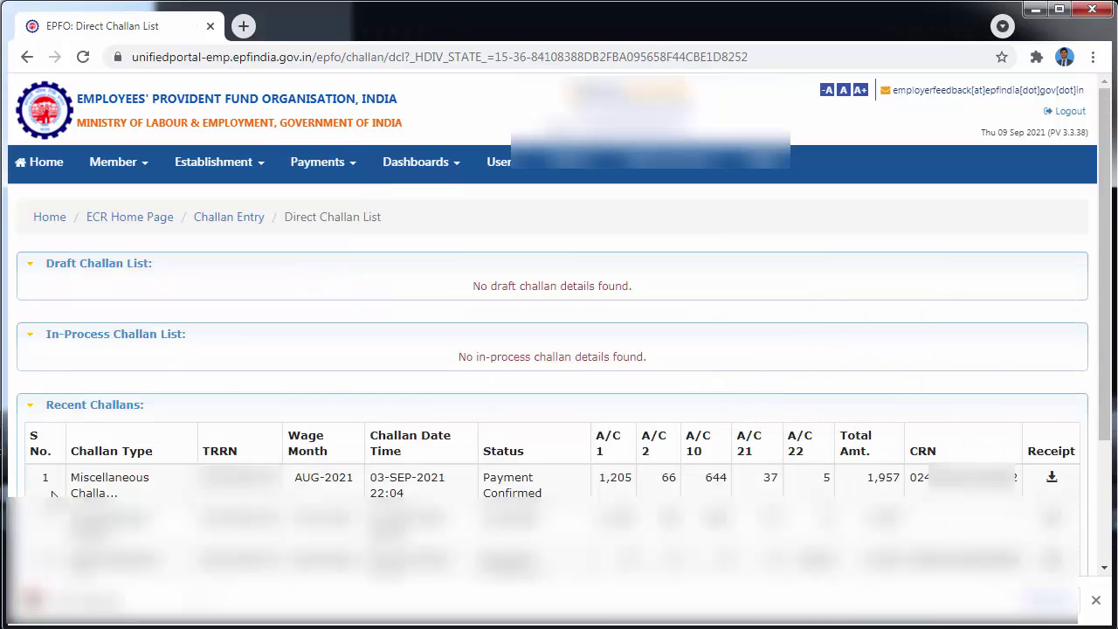
pyautogui.moveTo(70, 486); pyautogui.dragTo(118, 496)
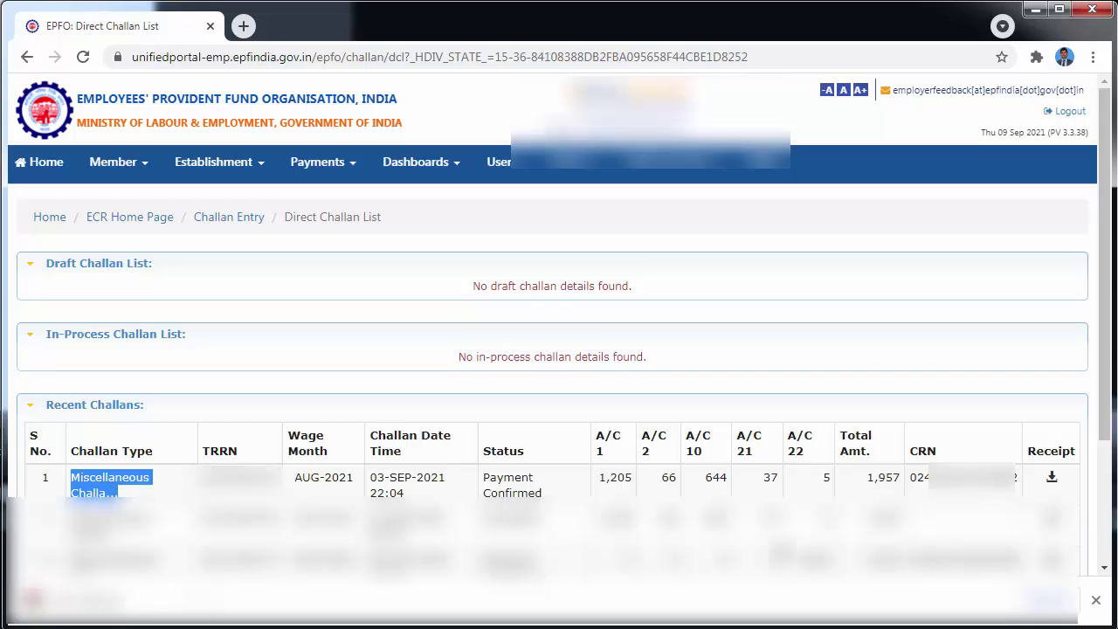
pyautogui.moveTo(867, 483); pyautogui.dragTo(905, 483)
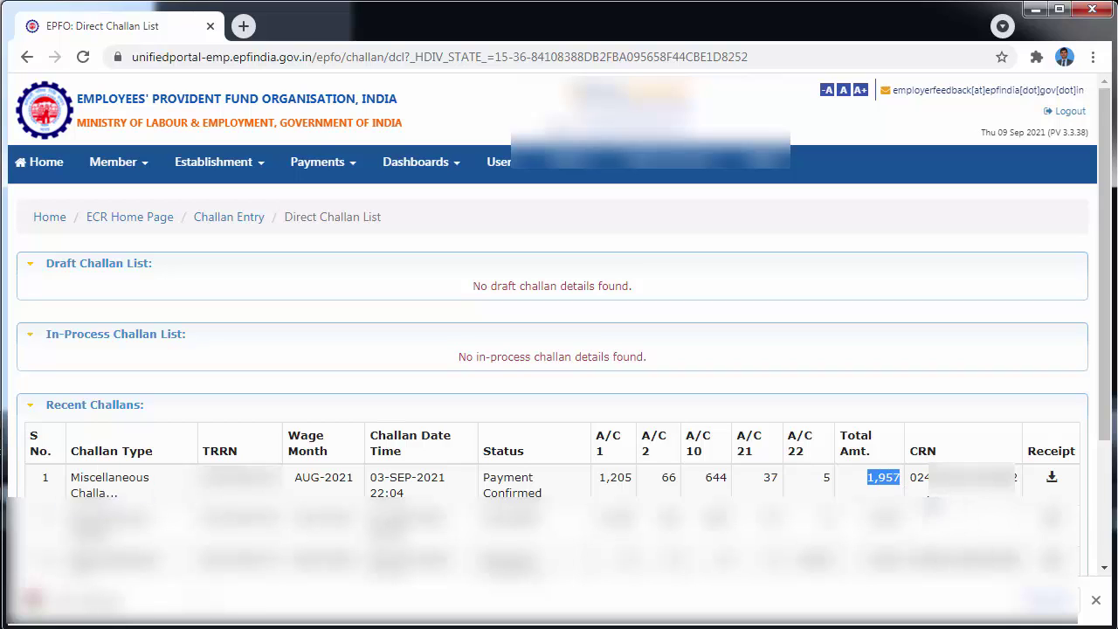